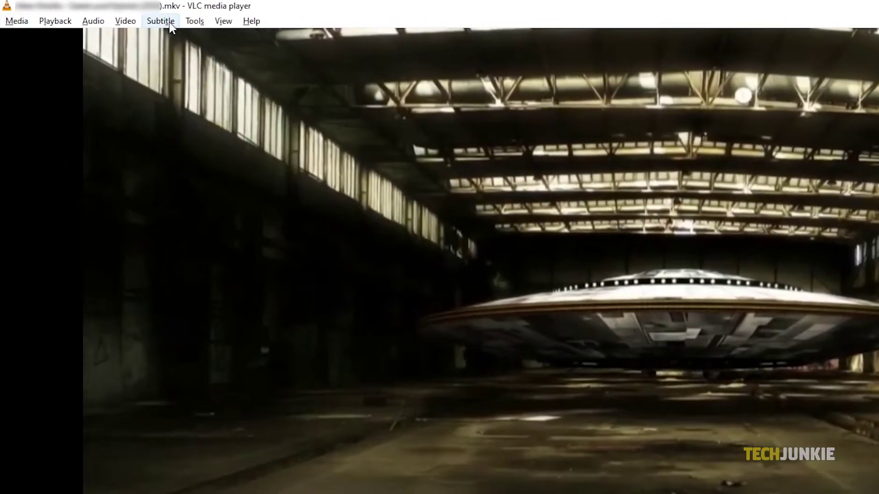
Show the Subtitle menu with Add Subtitle File and Sub Track for the playing video.
left_click(170, 28)
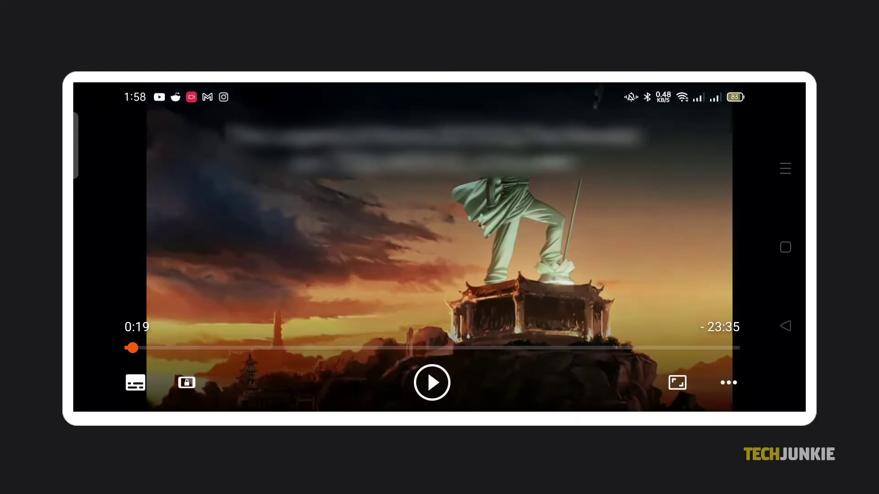
Reveal the Audio and Subtitles panel with the English subtitle track enabled.
left_click(135, 382)
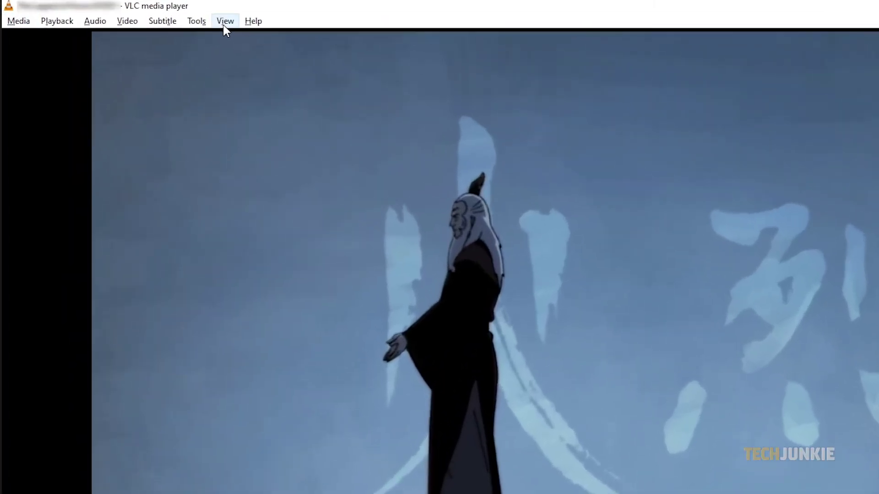
Launch VLsub from the View menu and search subtitles by the show's name.
left_click(148, 20)
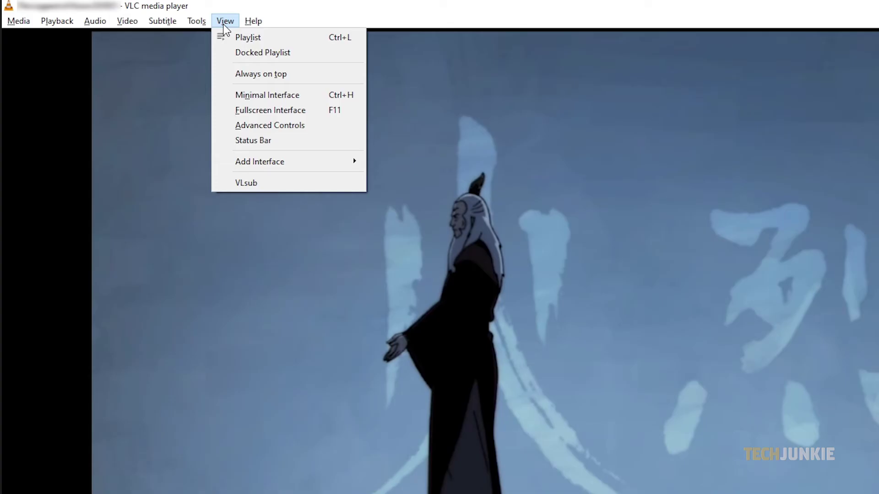
left_click(240, 183)
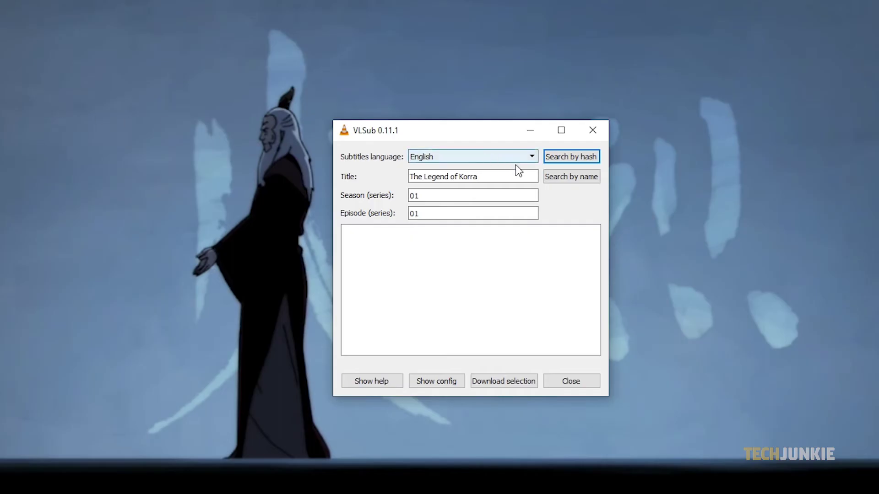
left_click(565, 179)
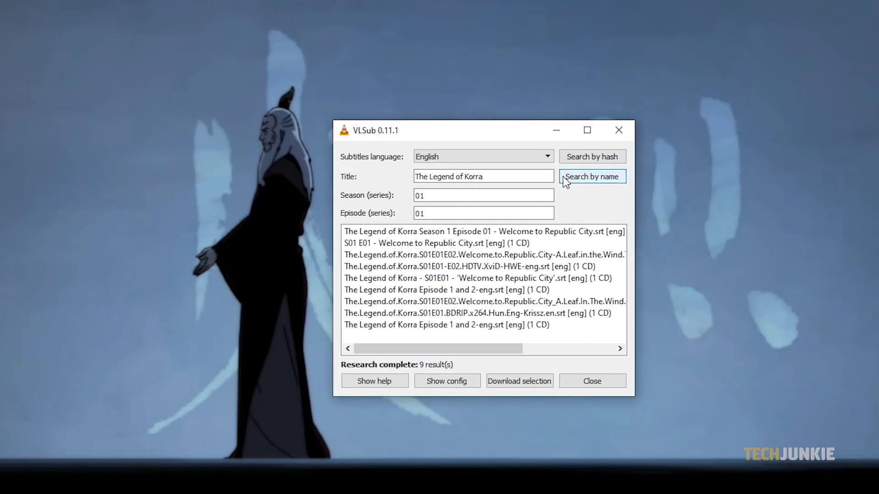
Download the 'S01 E01 - Welcome to Republic City' result and close VLSub.
left_click(548, 244)
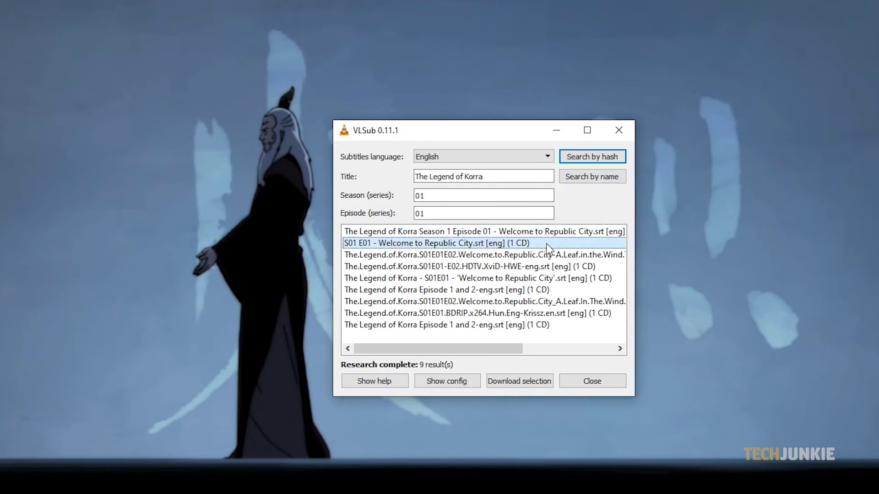
left_click(531, 381)
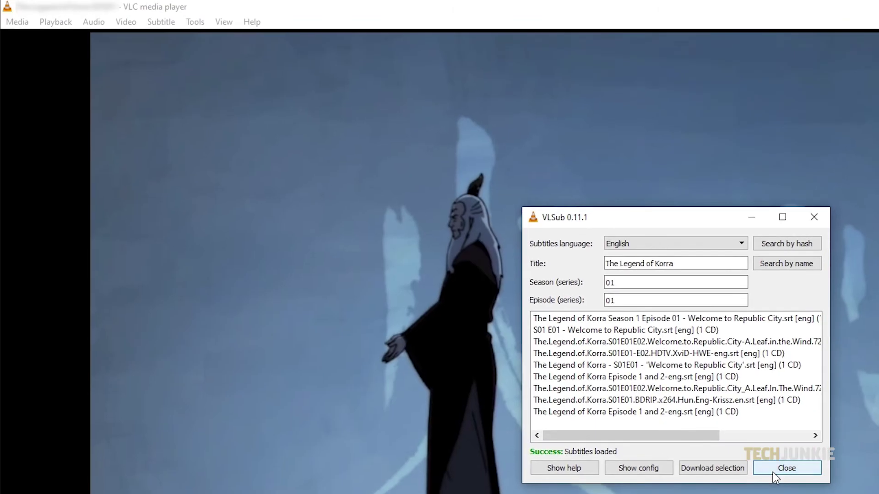
left_click(596, 382)
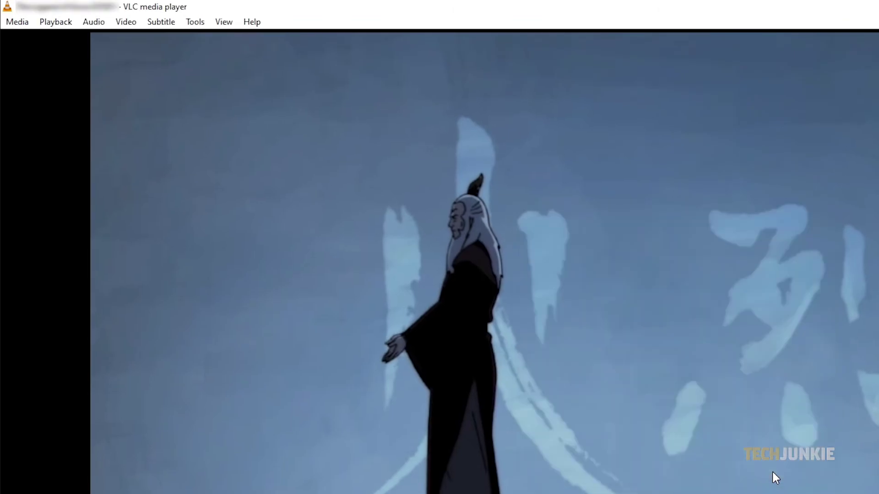
Check Sub Track under Subtitle to confirm the loaded Track 1 is active.
left_click(166, 22)
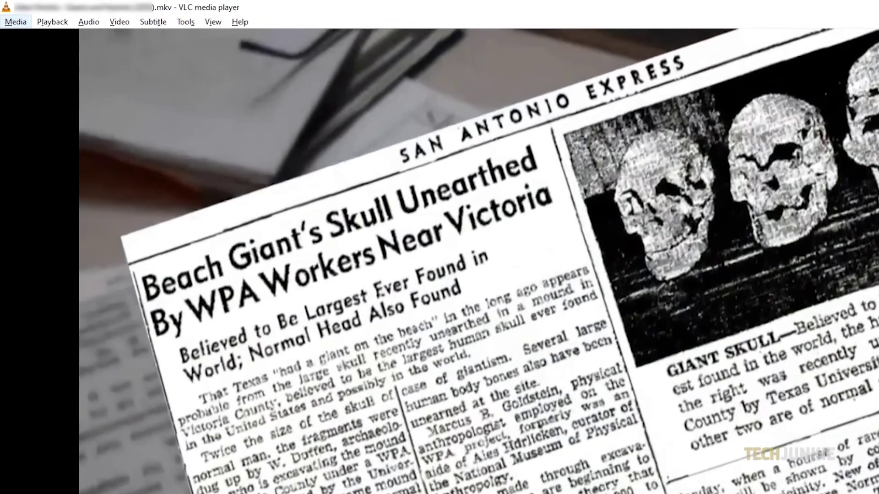
Start adding an external subtitle file from the Subtitle menu.
key("Right")
key("Right")
key("Right")
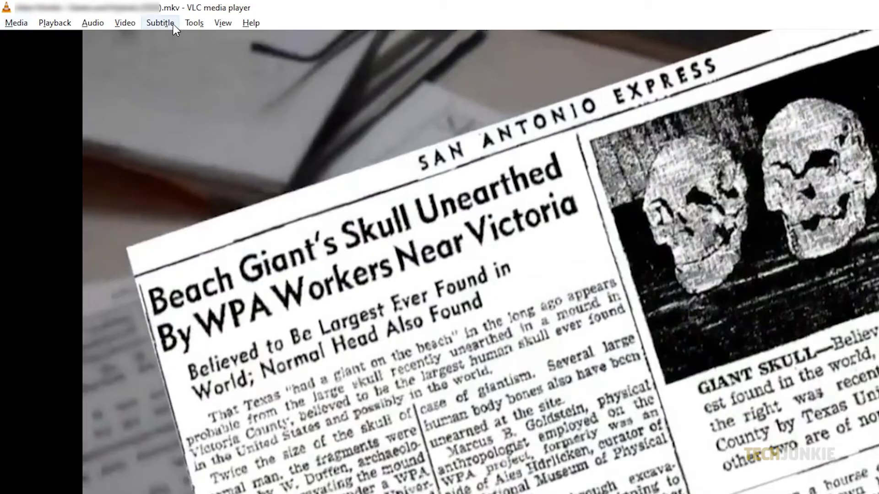
key("Down")
left_click(190, 41)
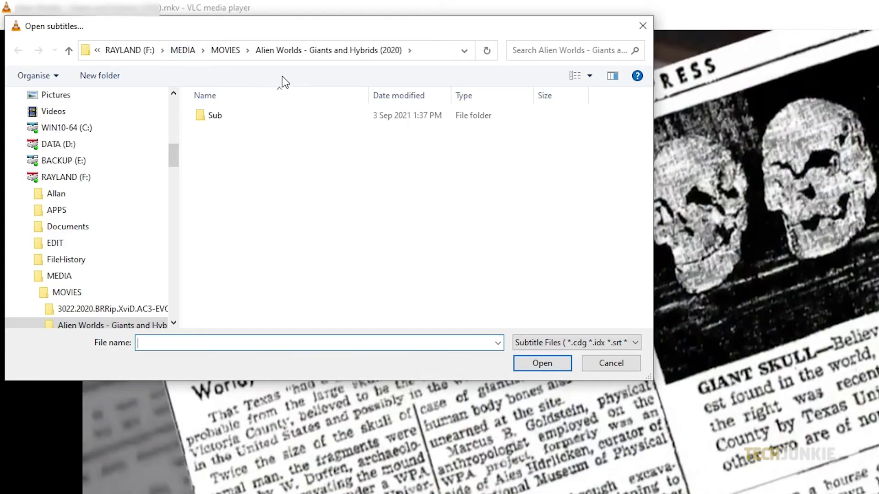
Load 'Alien Worlds - Giants and Hybrids (2020).srt' from the Sub folder into the film.
double_click(232, 119)
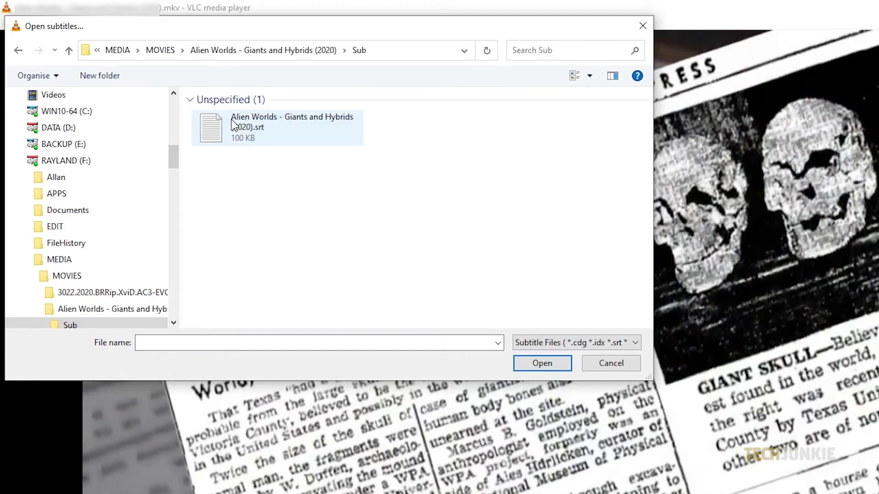
left_click(287, 126)
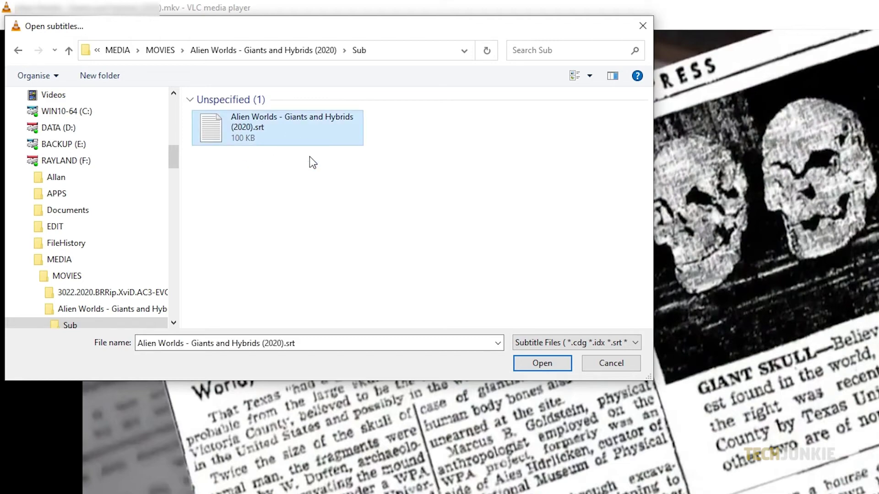
left_click(543, 366)
left_click(542, 364)
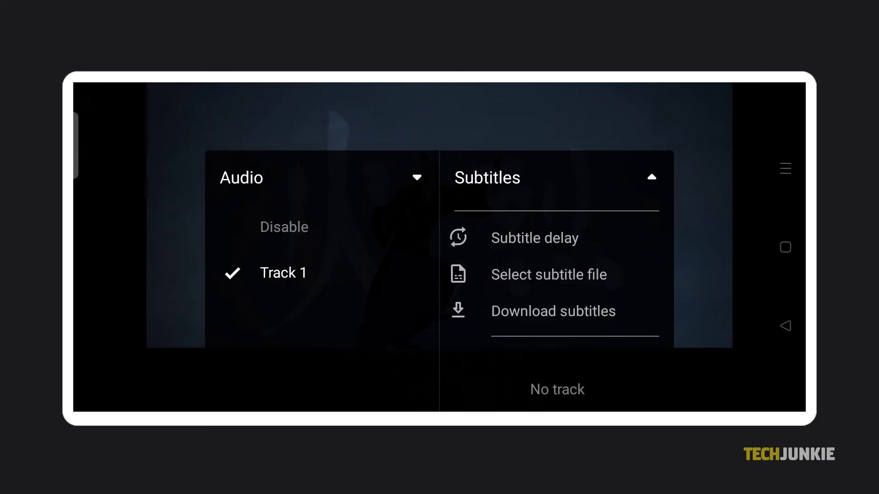
Try Download subtitles for the video that has no subtitle track.
left_click(553, 311)
Choose Select subtitle file and browse into the Shows 'sub' folder.
left_click(549, 274)
left_click(374, 206)
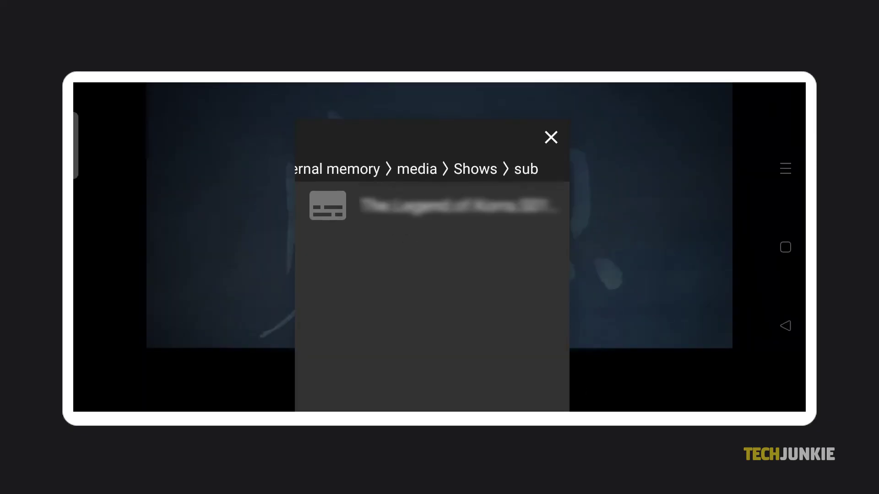